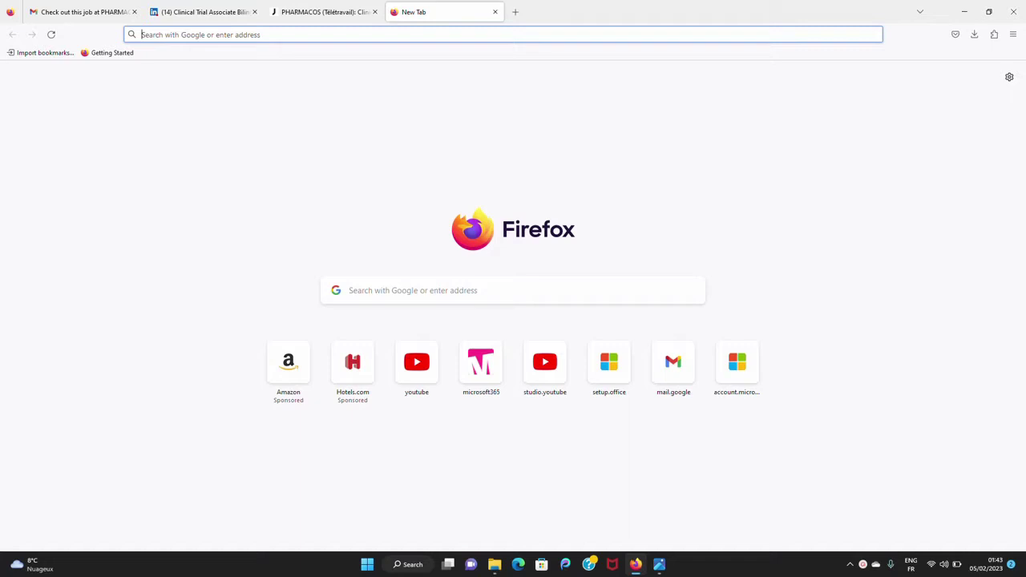
Step: Bring up the Microsoft 365 Personnel card-front photo IMG-0422.jpg in Windows Photos
click(659, 564)
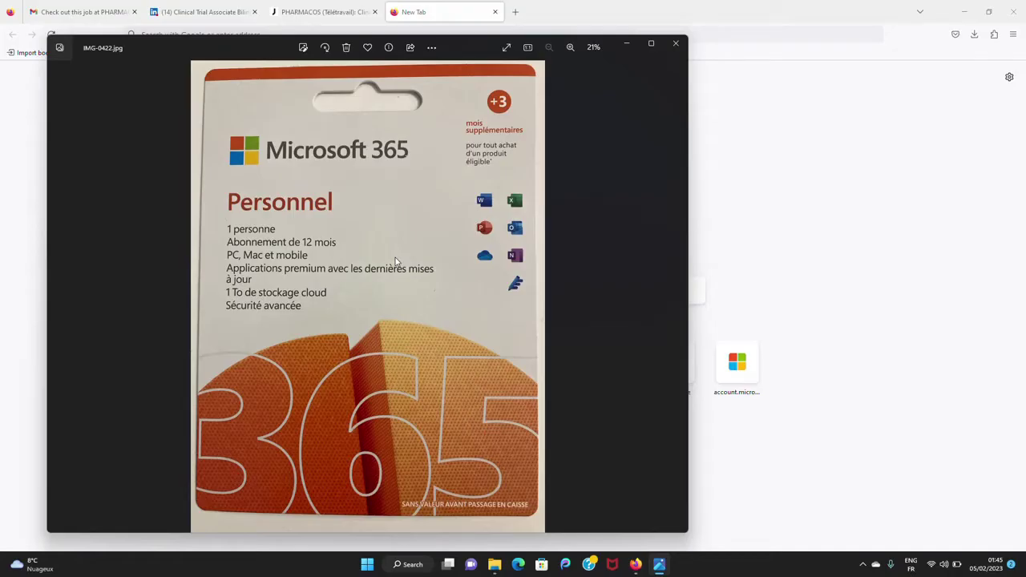
Step: Advance to IMG-0423.jpg, the card back with the product key and comparison table
key(Right)
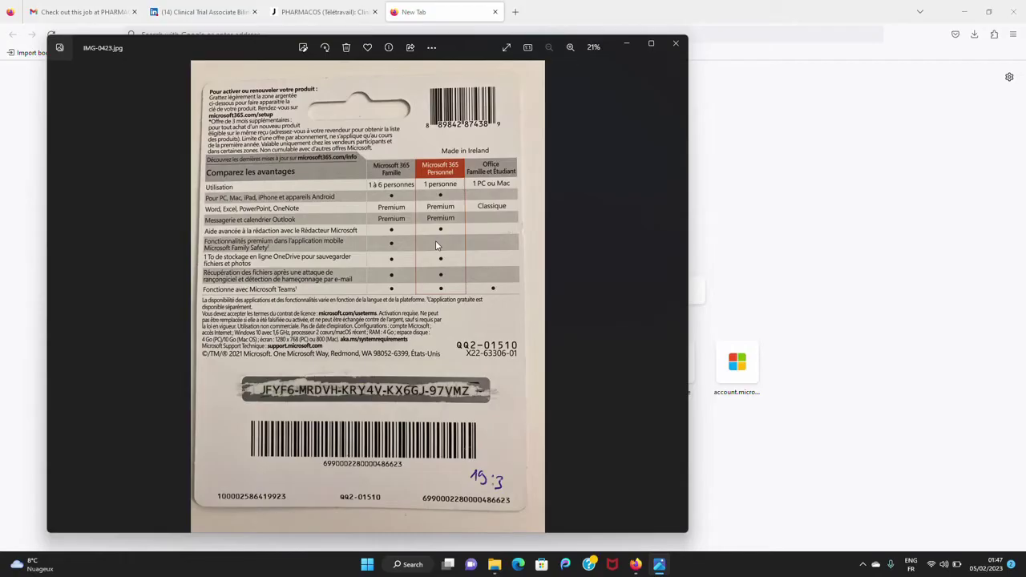
Step: Enter microsoft365.com/setup into the Firefox new tab's address bar without visiting it
click(749, 109)
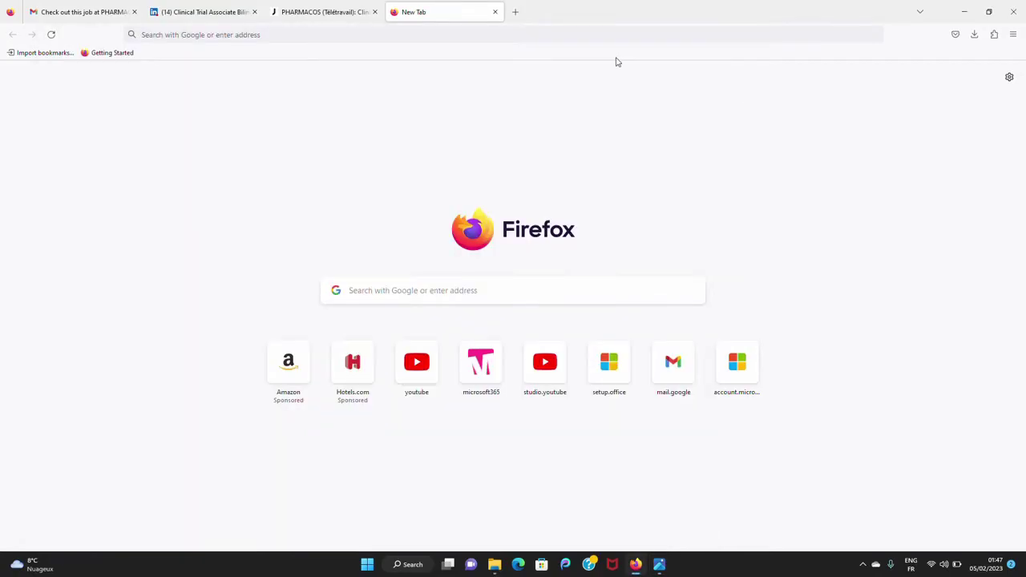
click(530, 36)
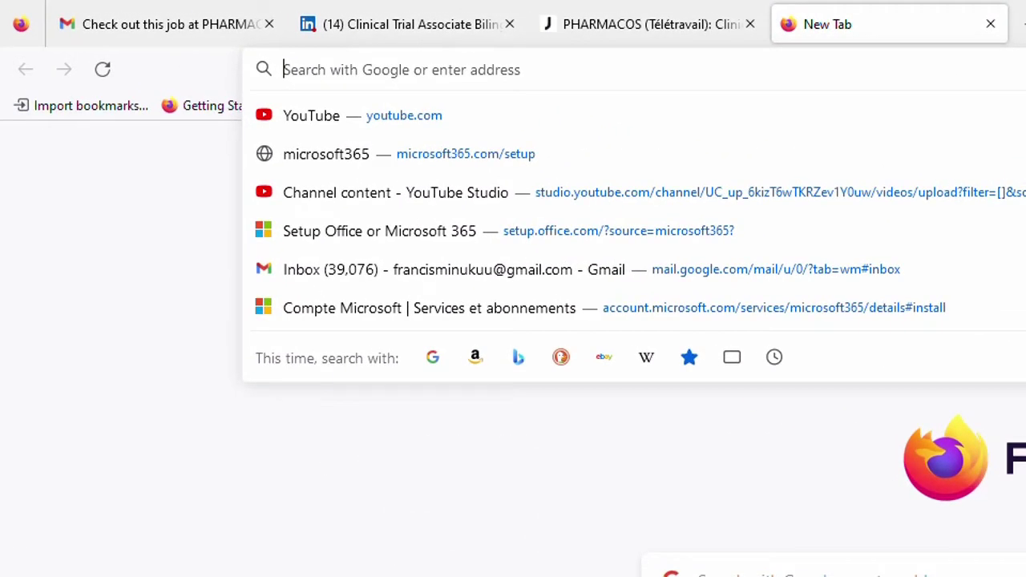
text(micr)
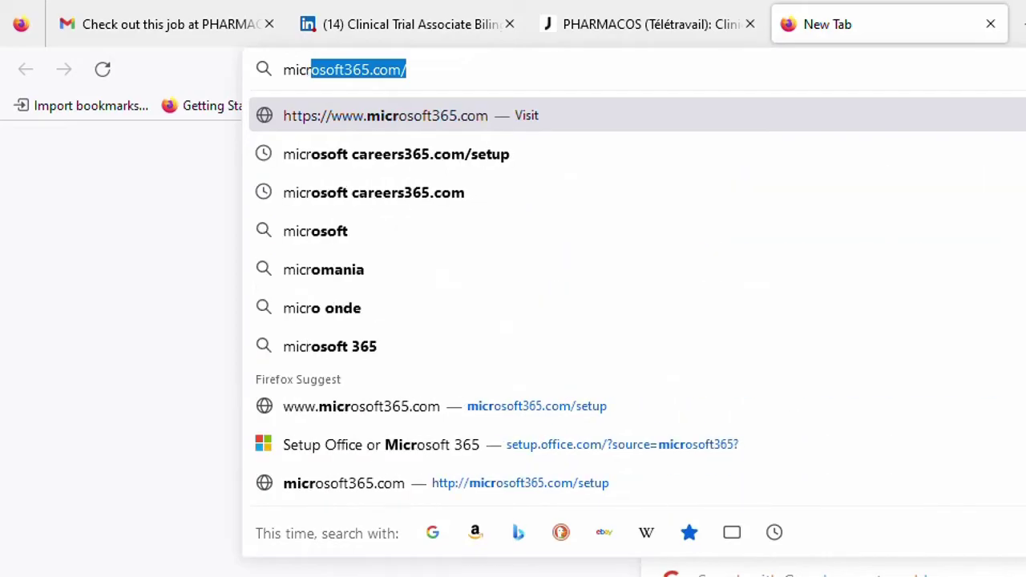
text(os)
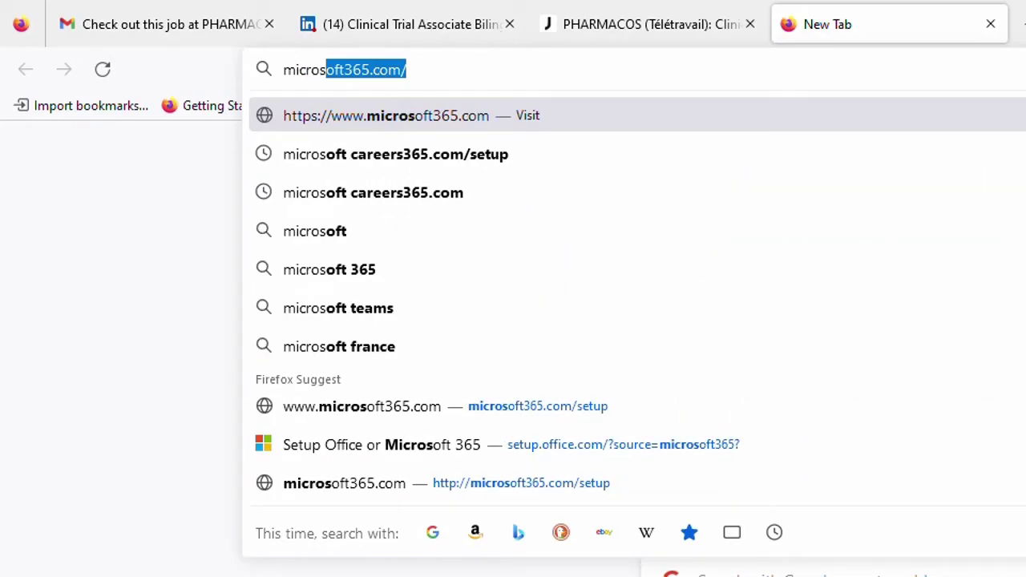
key(End)
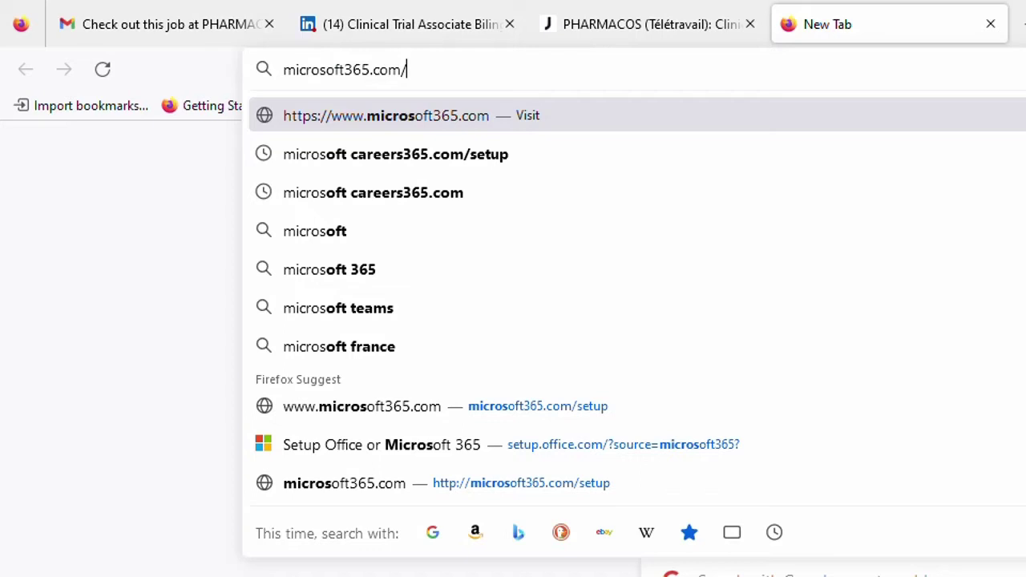
text(set)
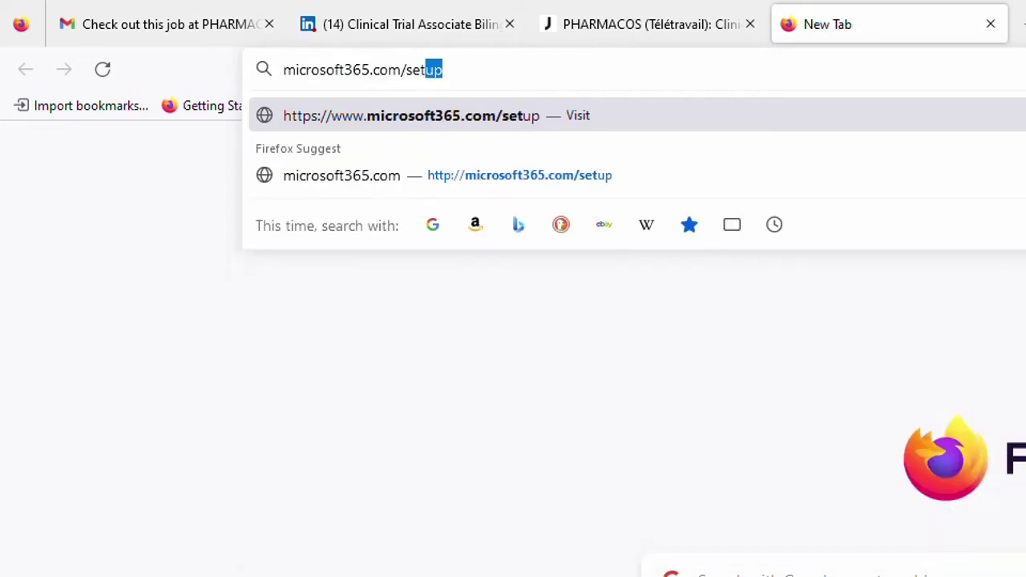
text(up)
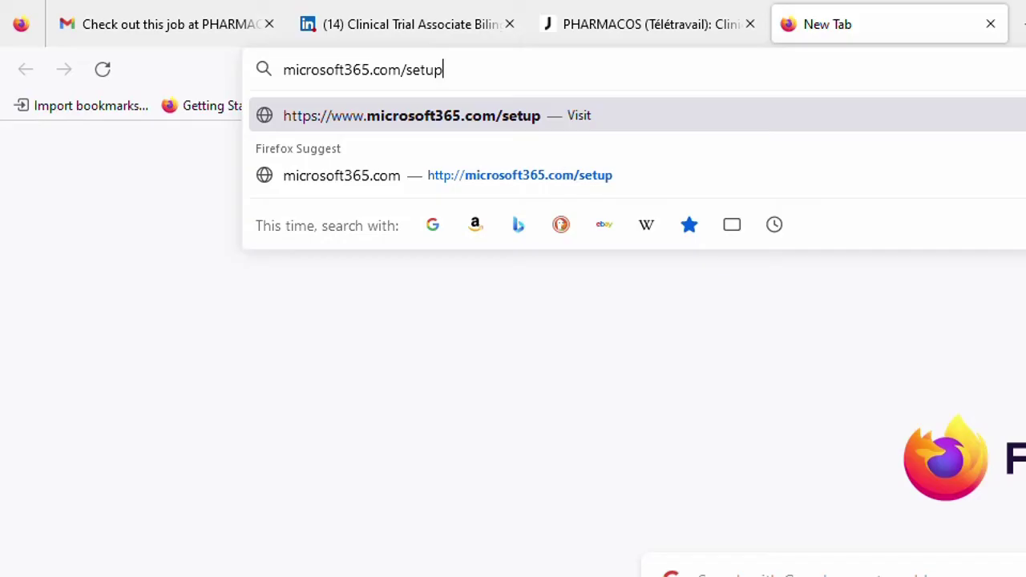
Step: Load microsoft365.com/setup, then bring the card-back photo IMG-0423.jpg back over it
key(Return)
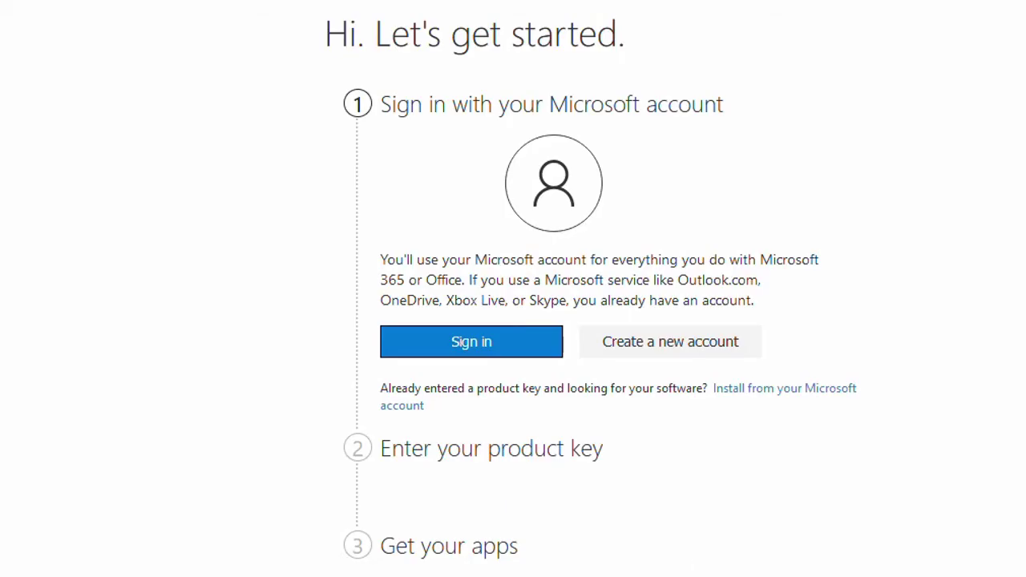
click(659, 565)
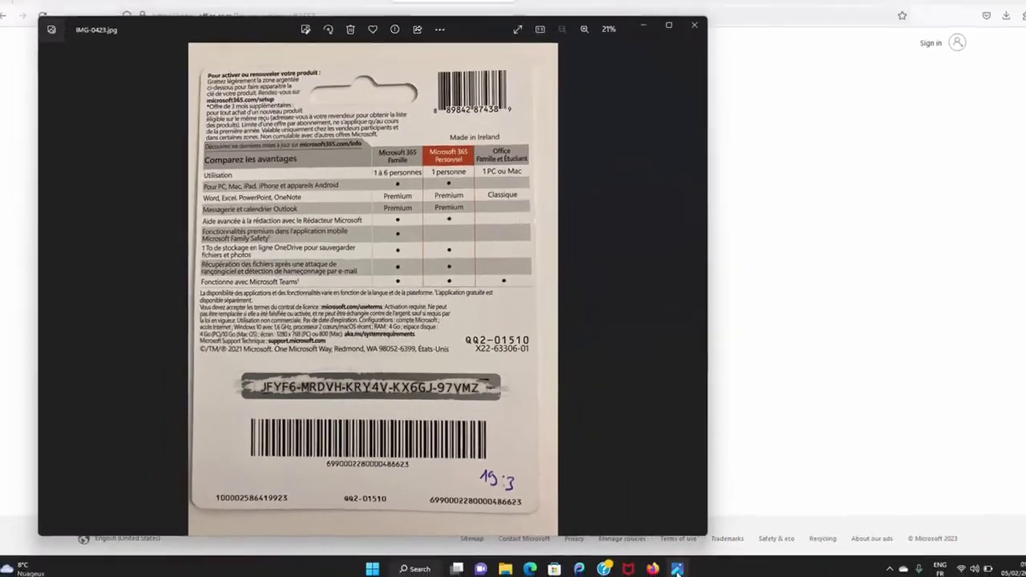
Step: Minimise the card photo to reveal the setup page's three steps, starting with sign-in
click(659, 566)
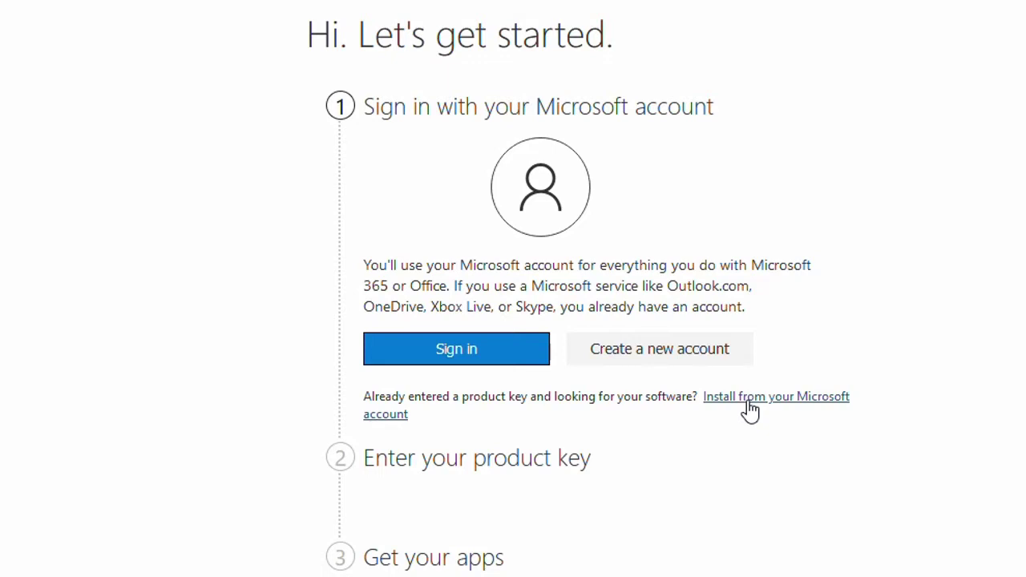
Step: Open the Microsoft account sign-in page and type the account's e-mail address
click(750, 409)
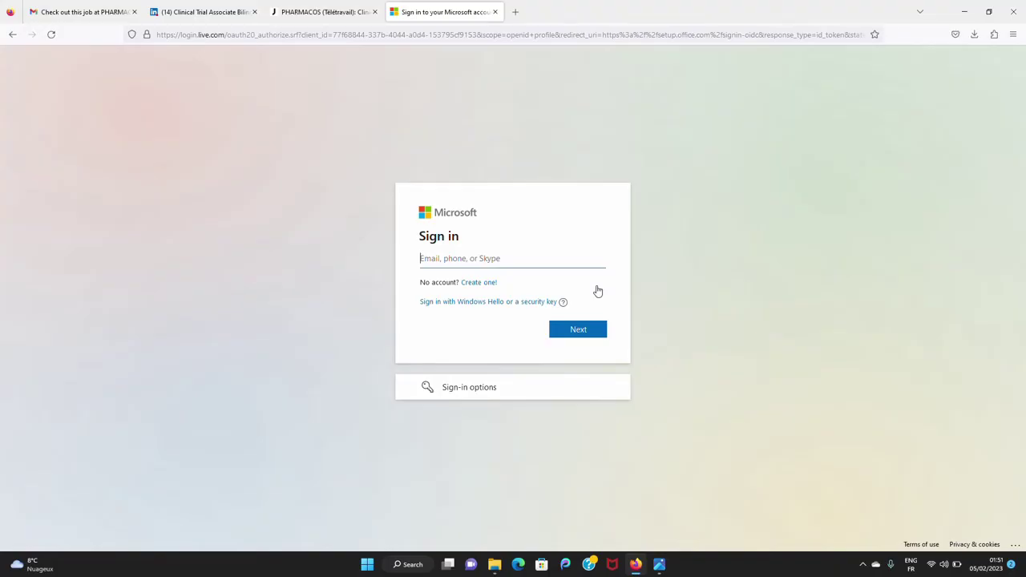
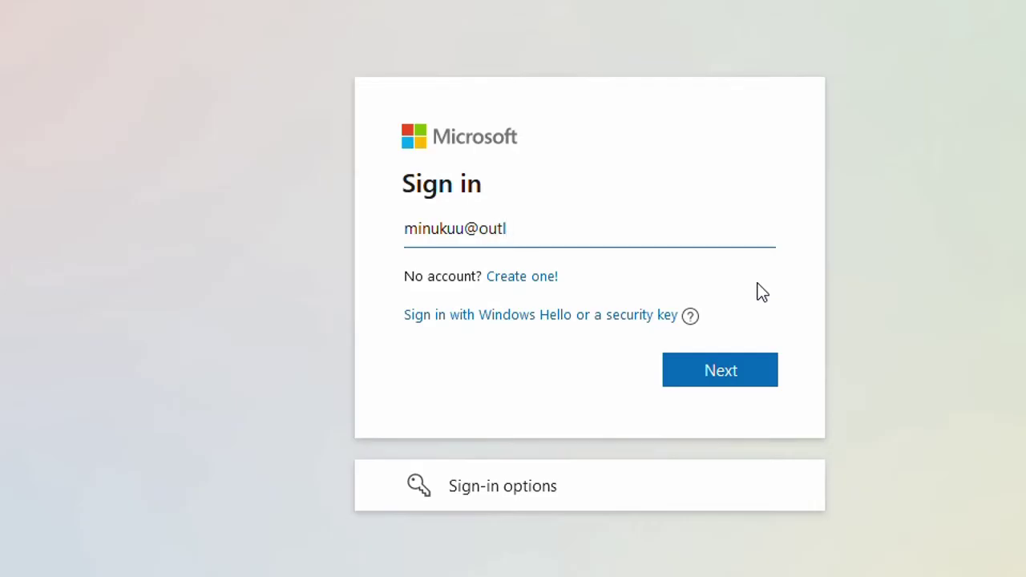
Step: Submit the account password and decline Firefox's offer to save the login
click(750, 389)
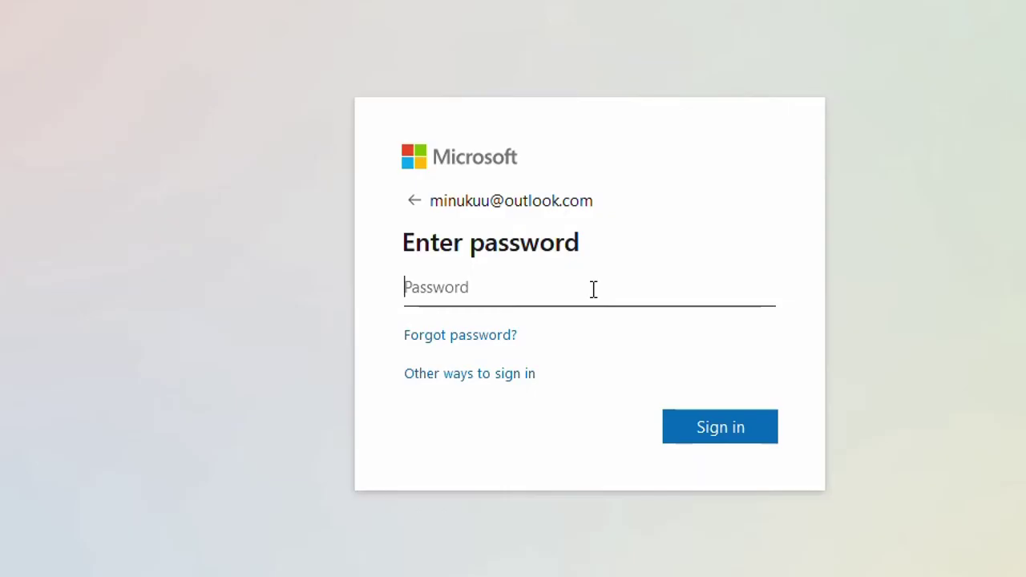
text(**)
text(****)
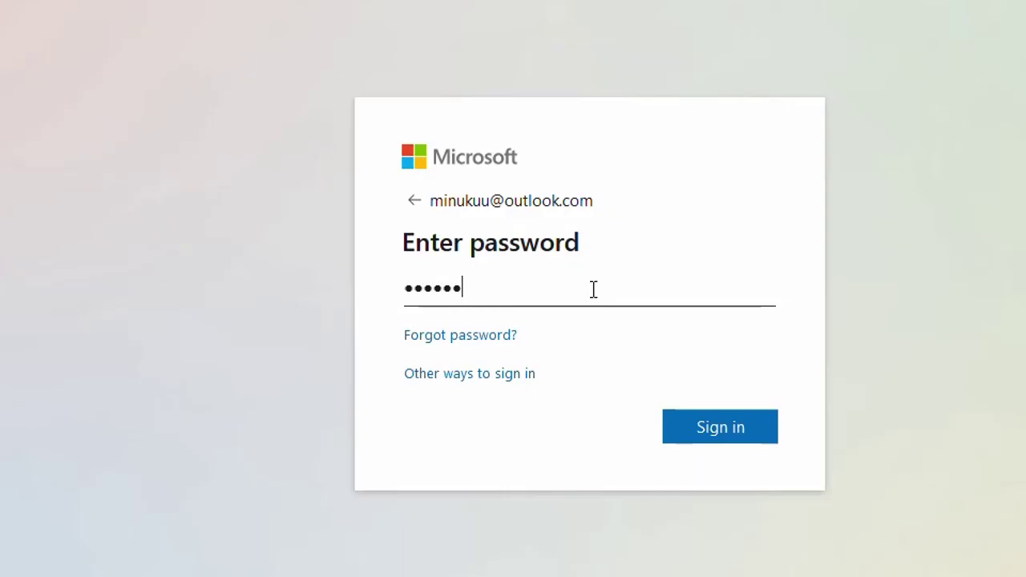
text(***)
text(***)
text(**)
text(**)
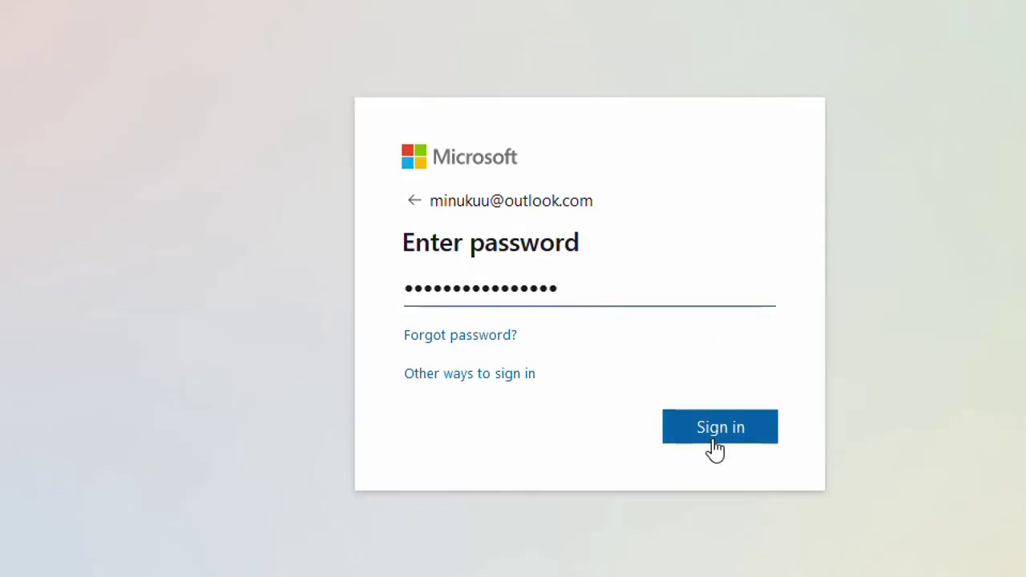
click(715, 449)
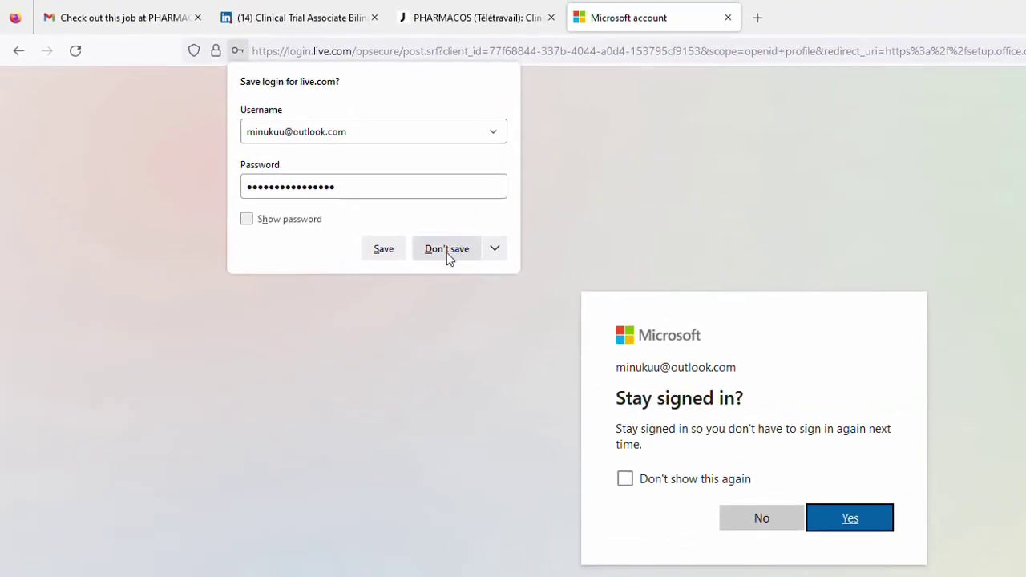
click(447, 249)
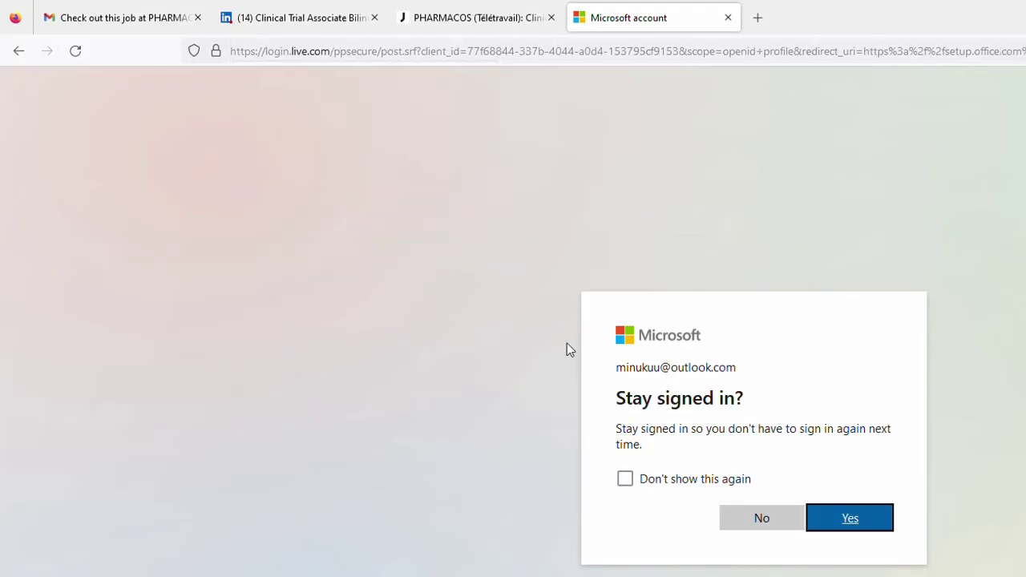
Step: Answer No to the 'Stay signed in?' prompt
click(757, 521)
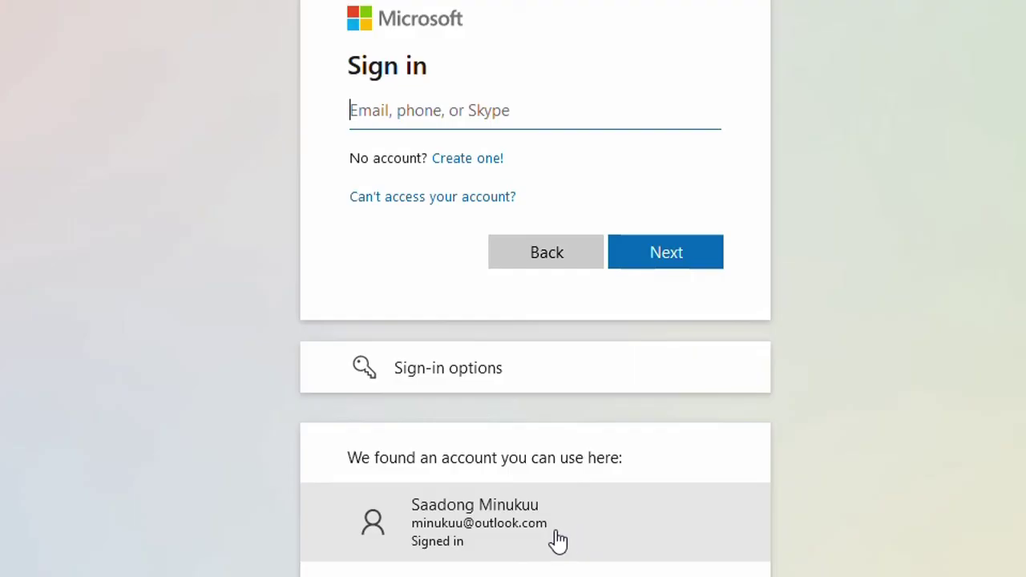
Step: Choose the found, already signed-in account and type its password for verification
click(558, 542)
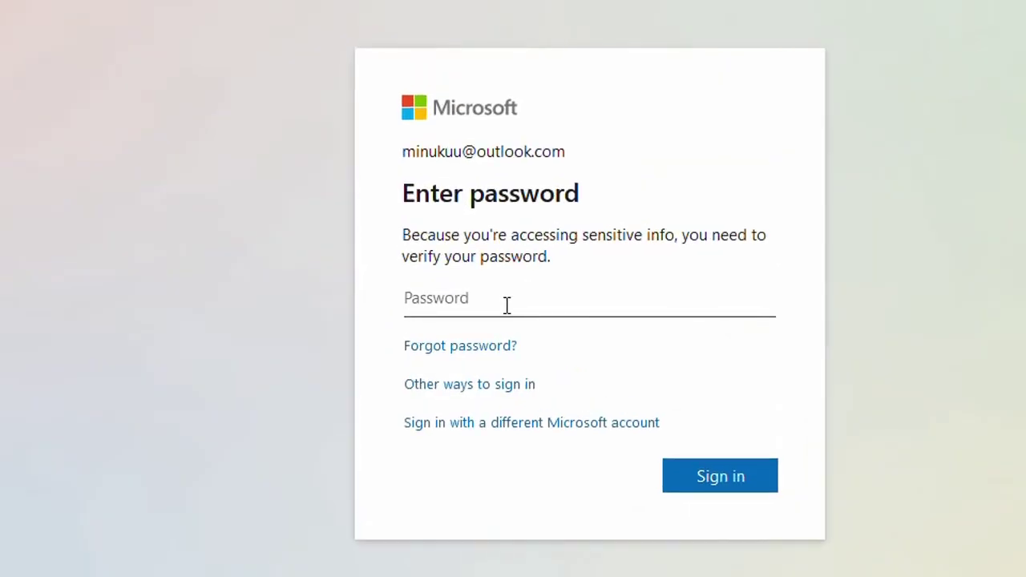
text(•)
text(••)
text(•••)
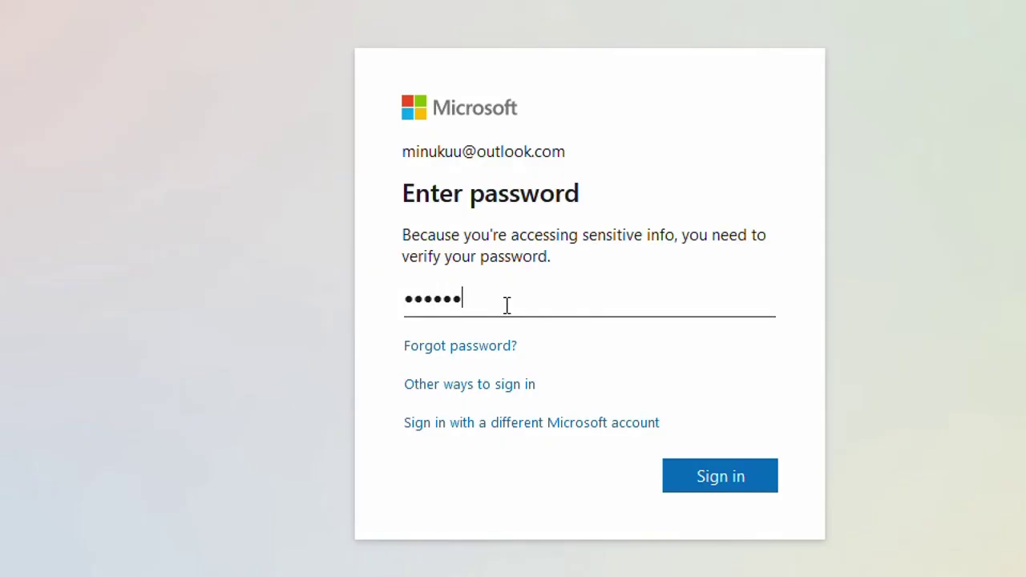
text(••••)
text(•••)
Step: Submit the password and refuse saving the live.com login, reaching the Personnel subscription page
click(711, 478)
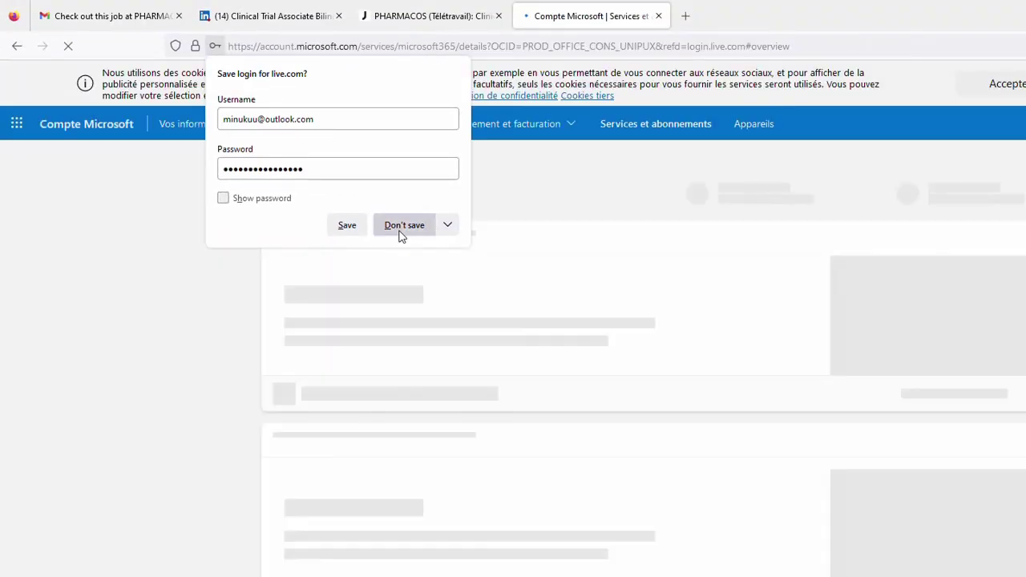
click(401, 231)
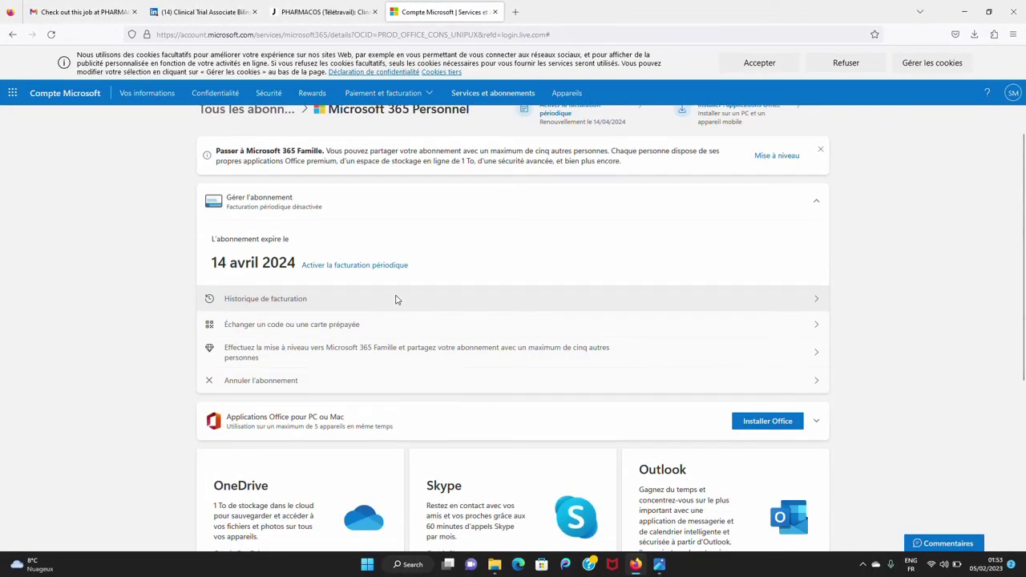
scroll(571, 250, up, 1)
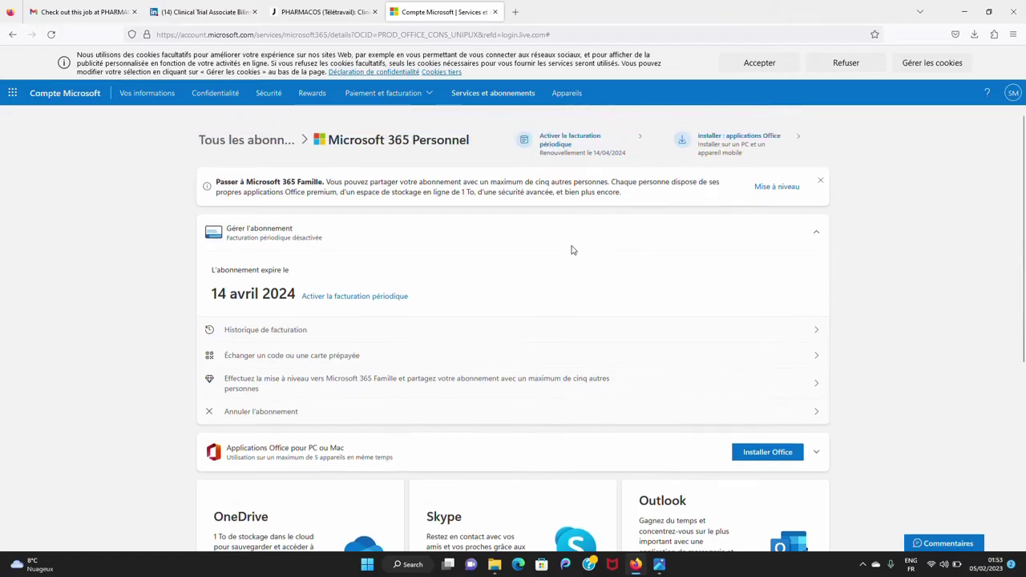
scroll(572, 250, down, 1)
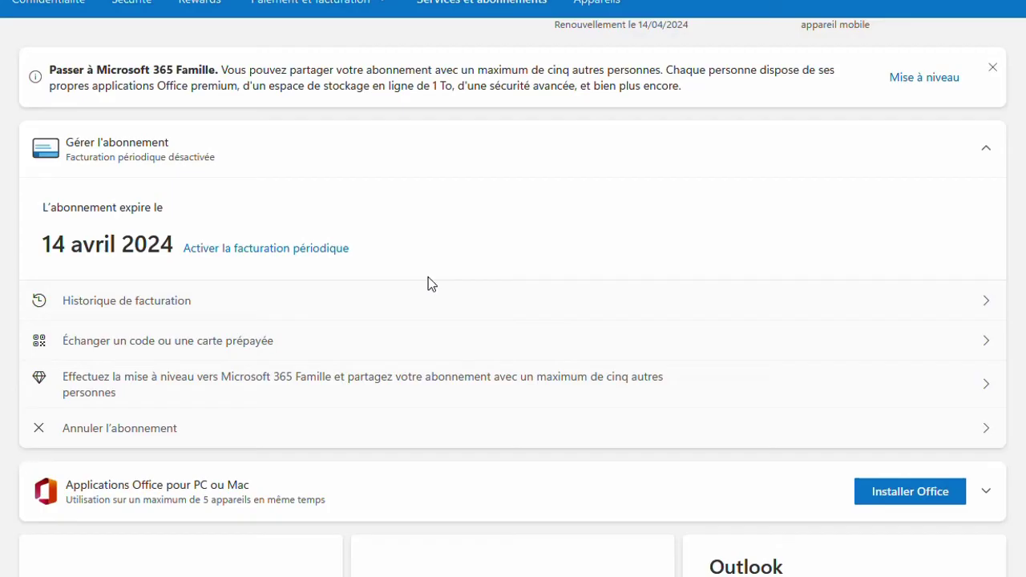
scroll(428, 278, down, 2)
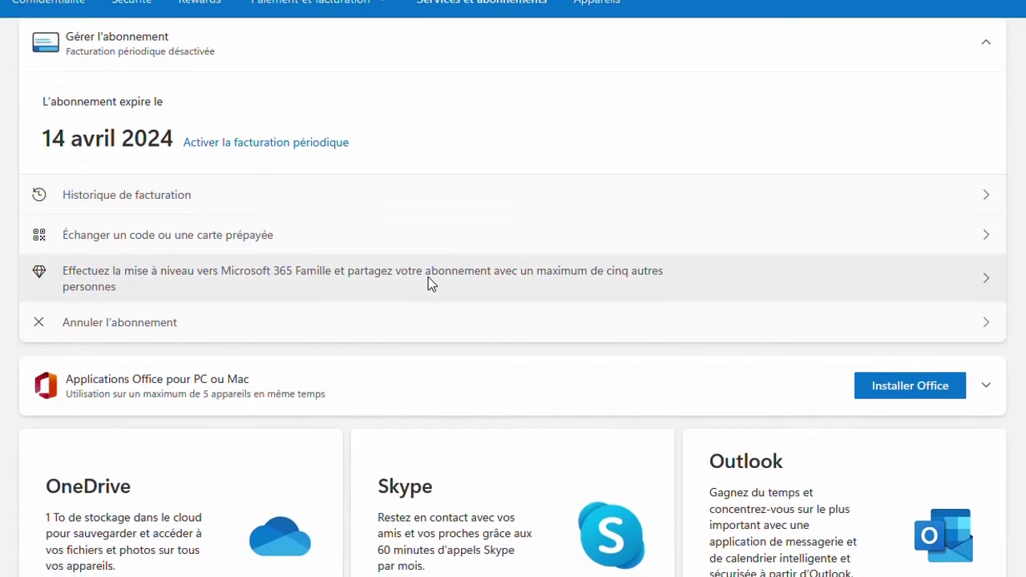
scroll(429, 277, down, 2)
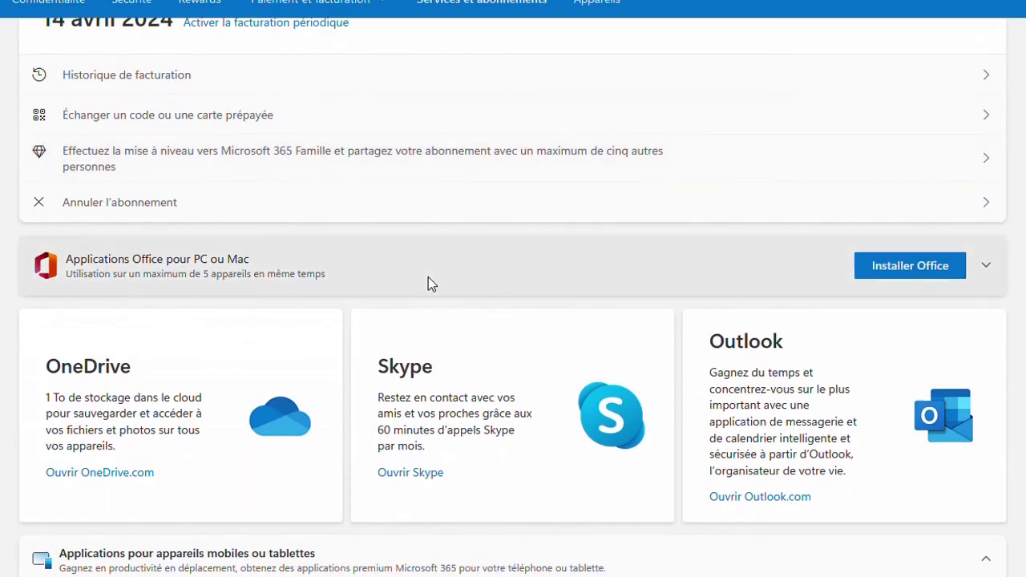
scroll(428, 277, up, 2)
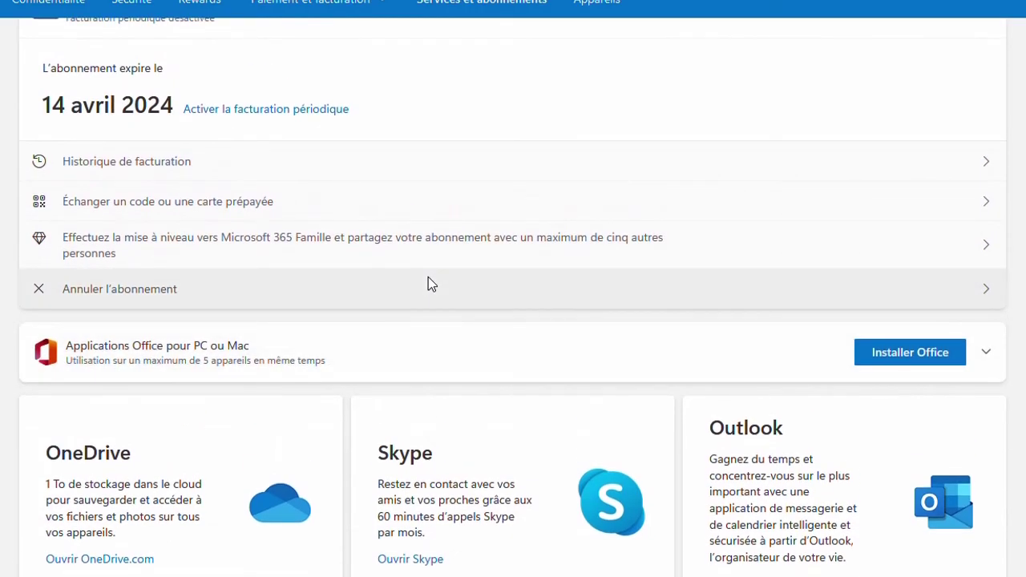
scroll(428, 277, down, 2)
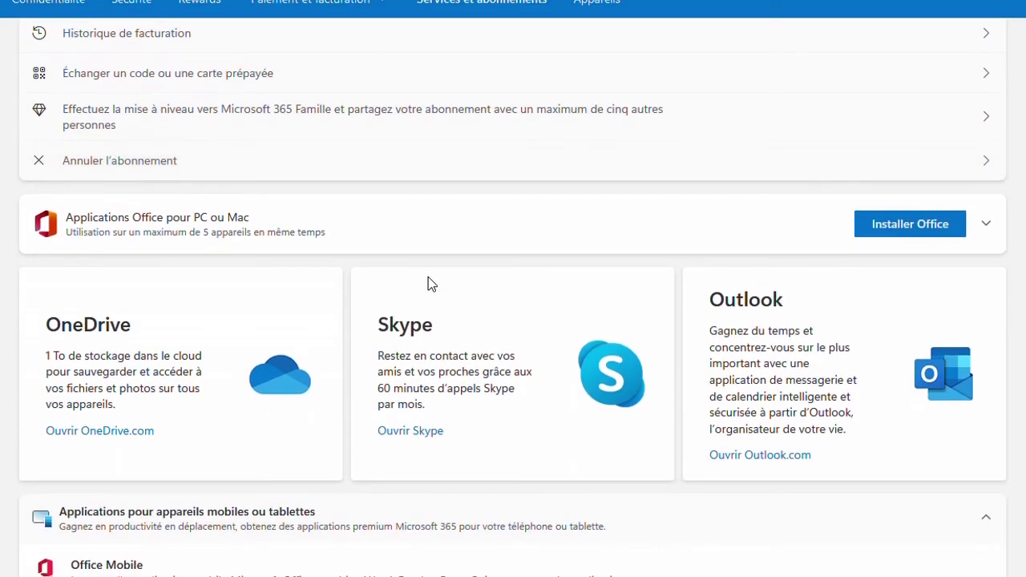
scroll(421, 383, down, 2)
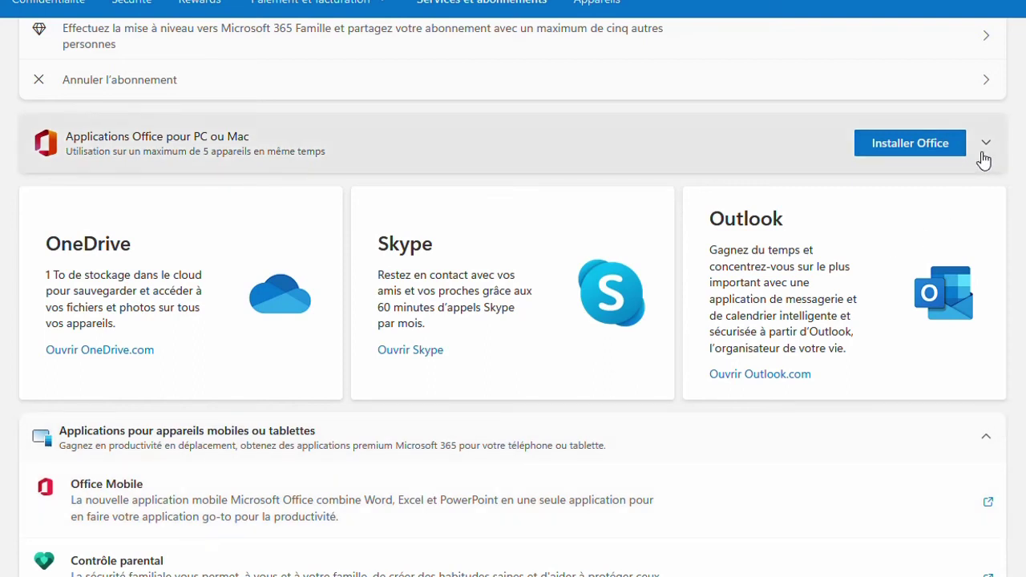
Step: Expand the 'Applications Office pour PC ou Mac' row to show the install panel and connected devices
click(983, 154)
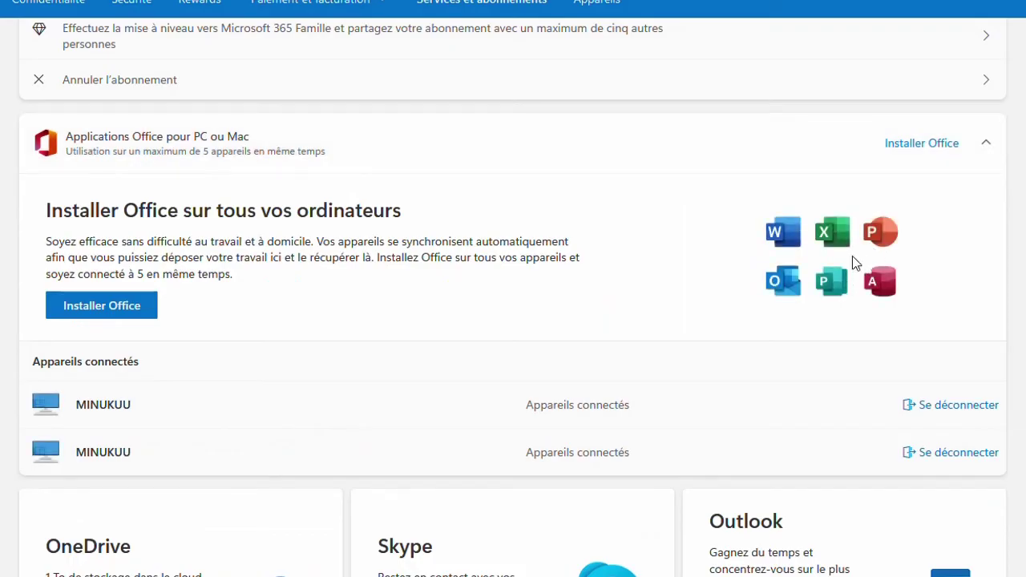
scroll(855, 320, down, 2)
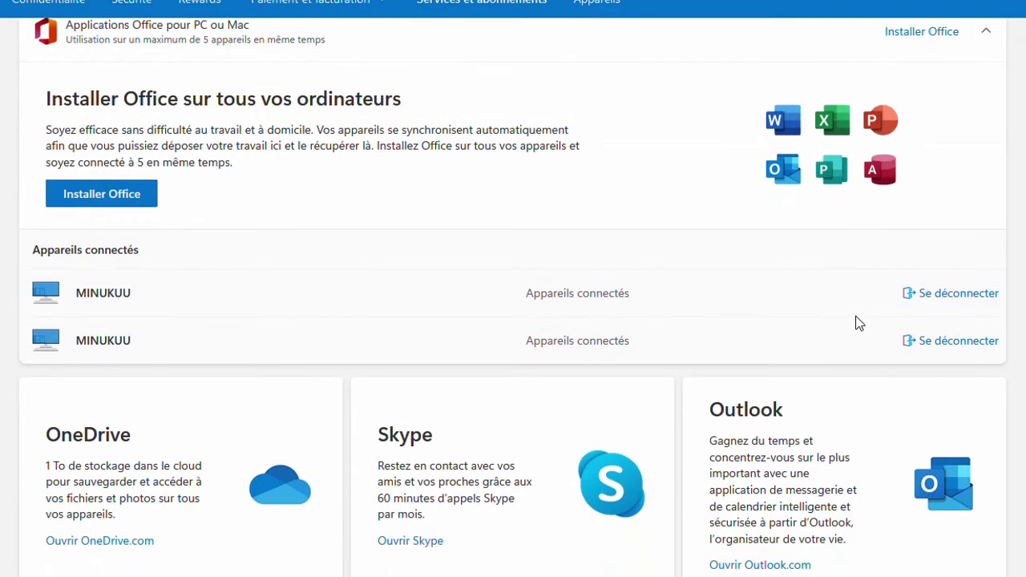
scroll(885, 222, down, 1)
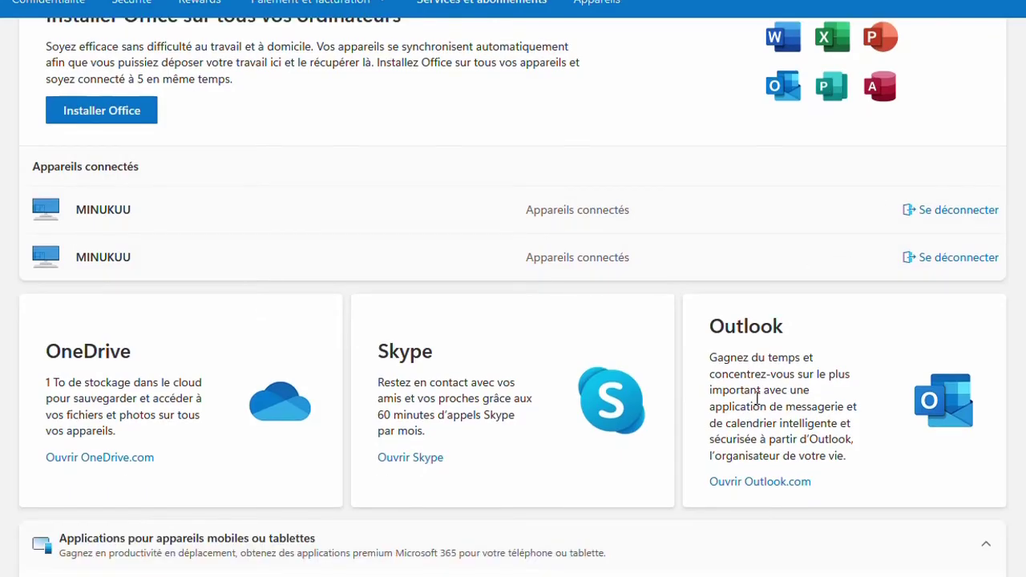
scroll(757, 397, down, 2)
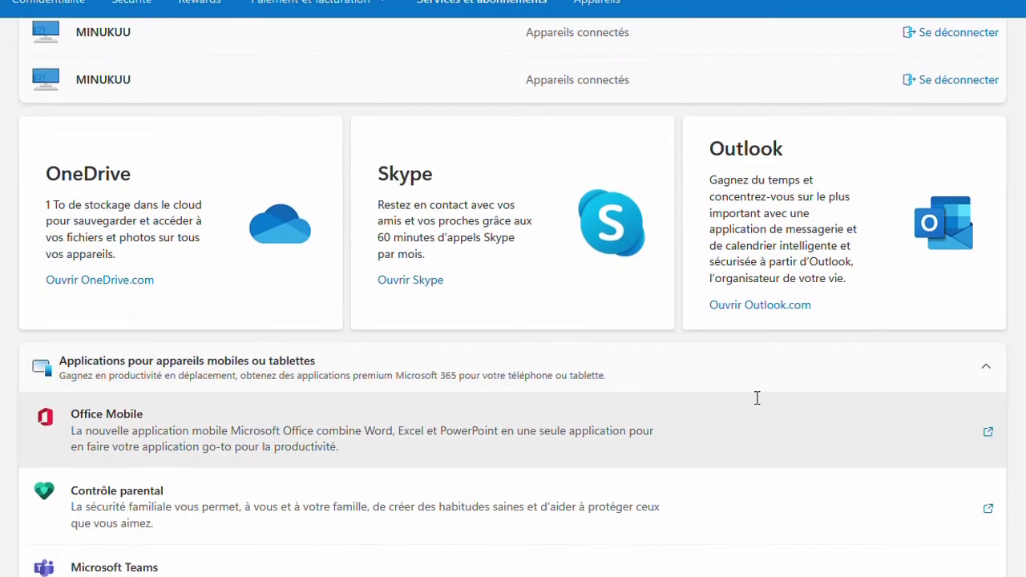
scroll(561, 529, up, 1)
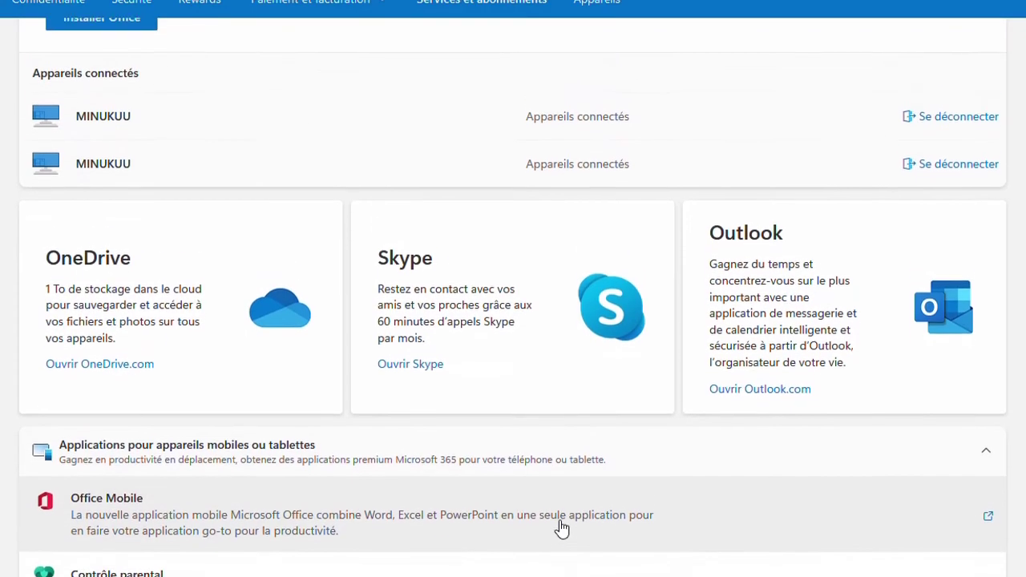
scroll(561, 529, up, 1)
scroll(562, 530, up, 2)
scroll(561, 529, up, 1)
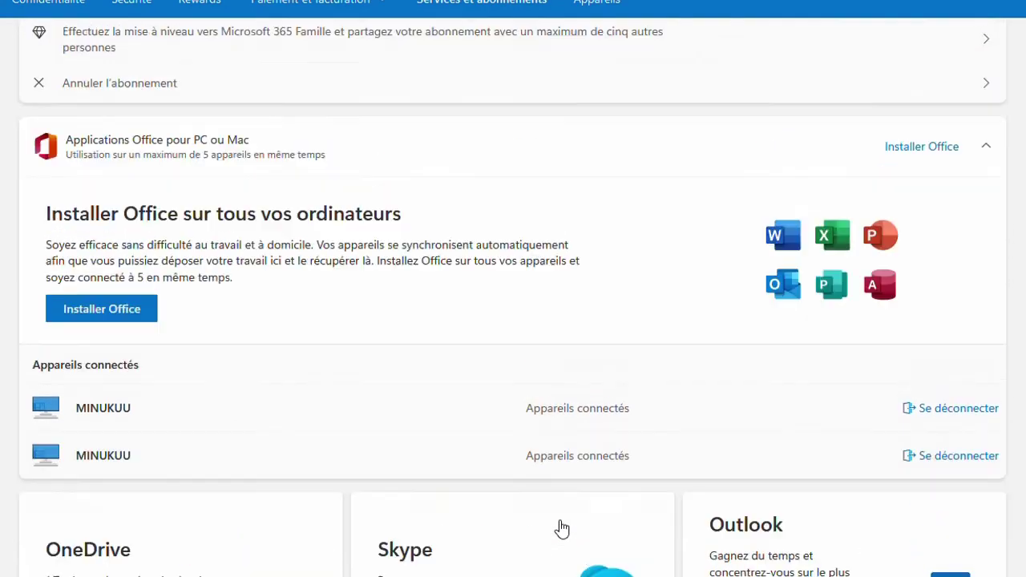
scroll(562, 529, up, 2)
scroll(561, 530, up, 1)
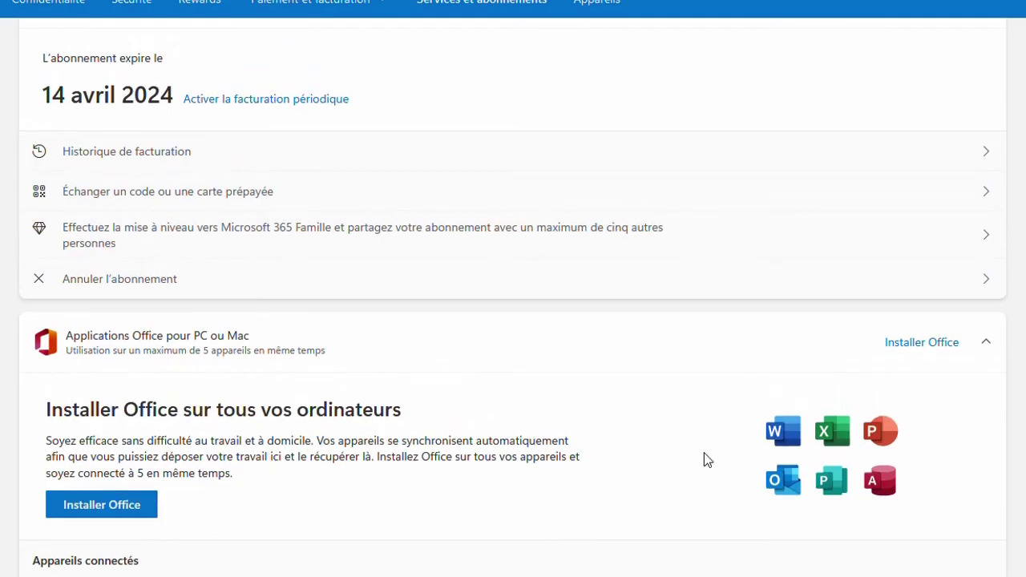
scroll(513, 337, up, 3)
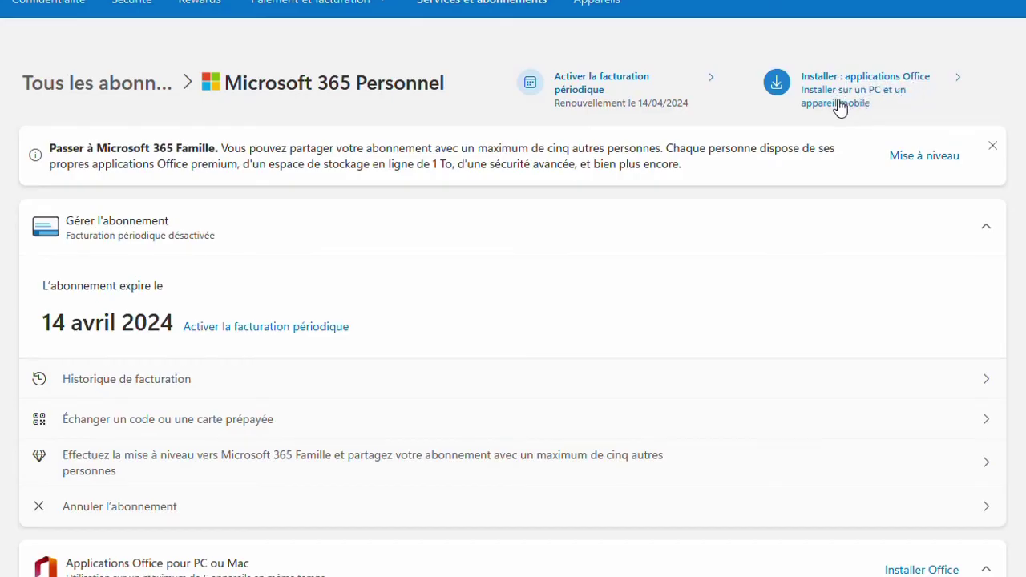
click(778, 88)
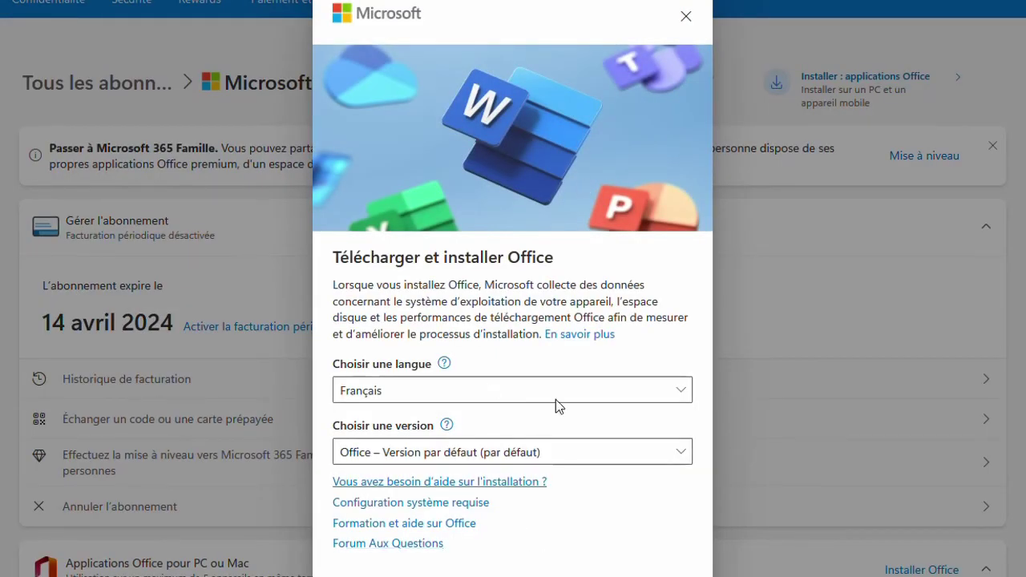
scroll(606, 461, down, 2)
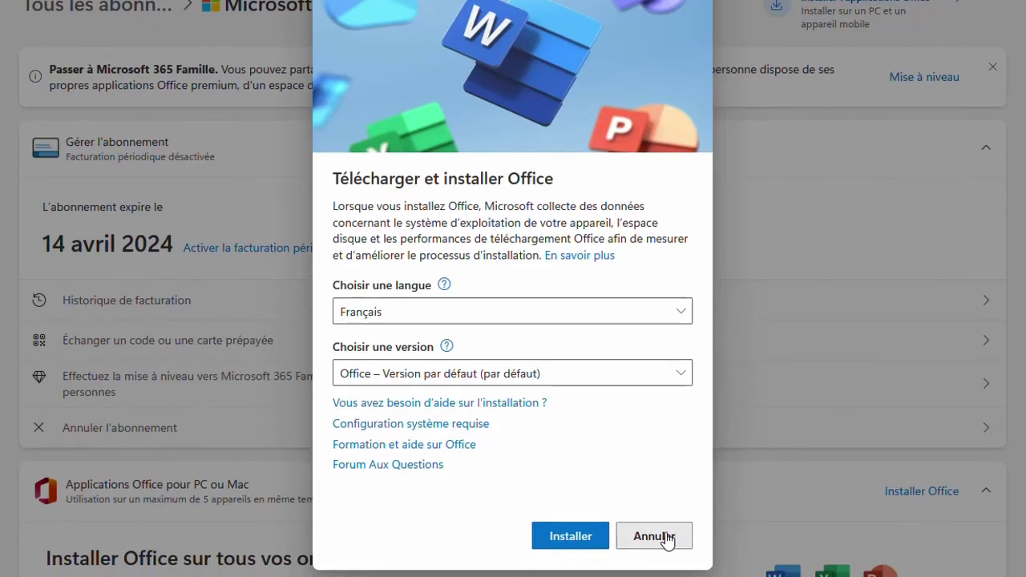
click(654, 537)
scroll(665, 542, down, 5)
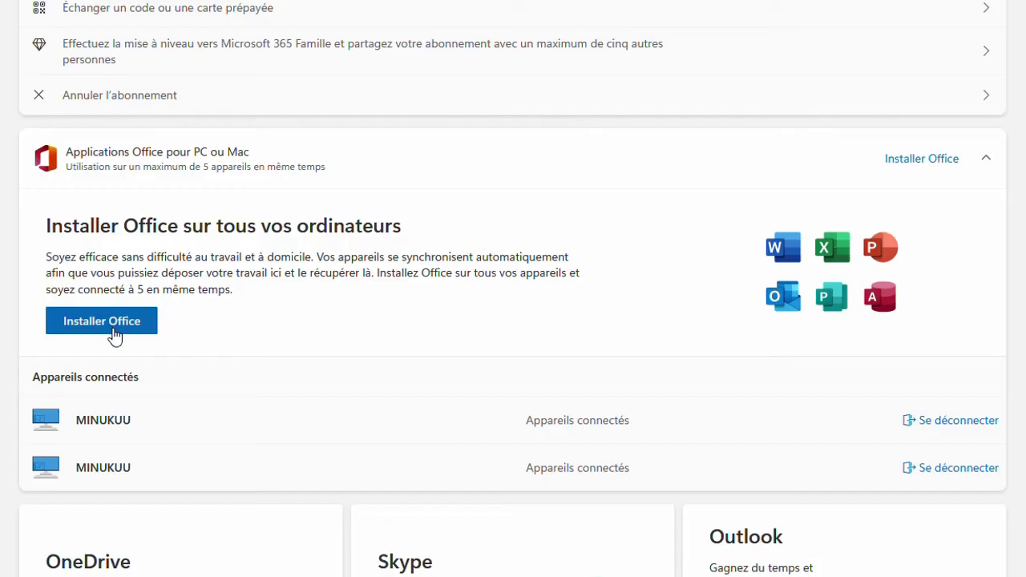
click(112, 330)
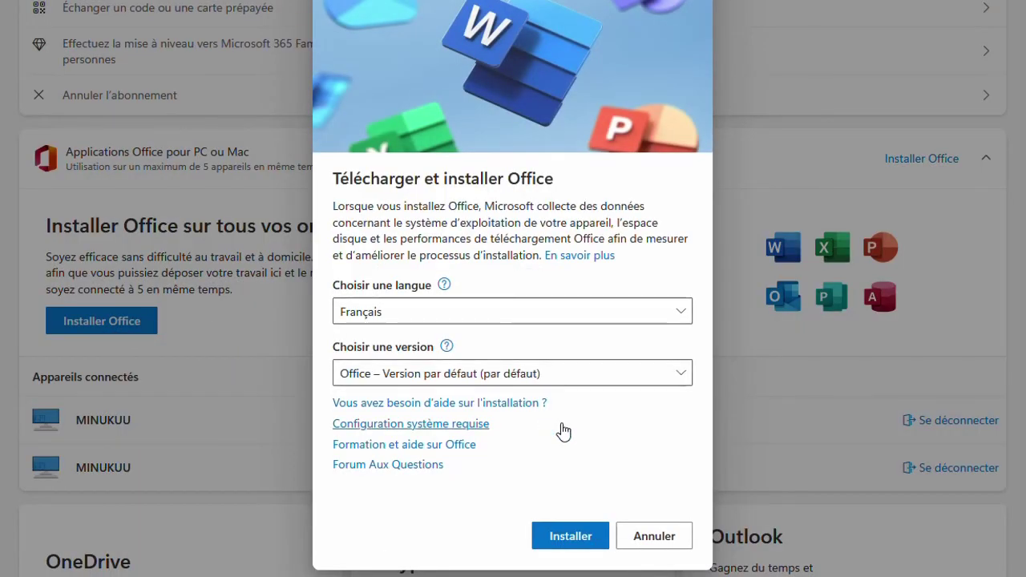
click(663, 537)
scroll(919, 301, up, 4)
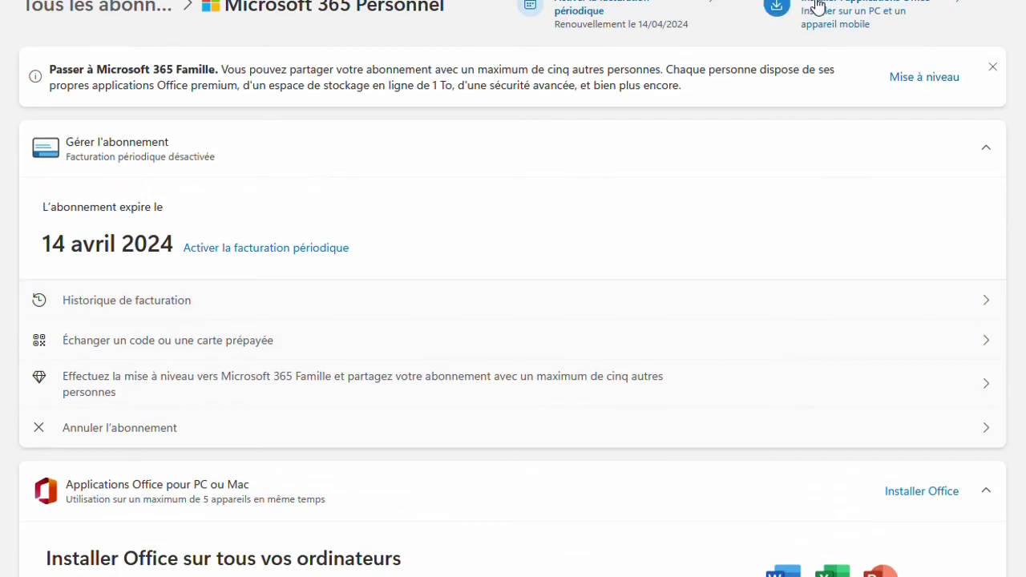
scroll(850, 24, up, 1)
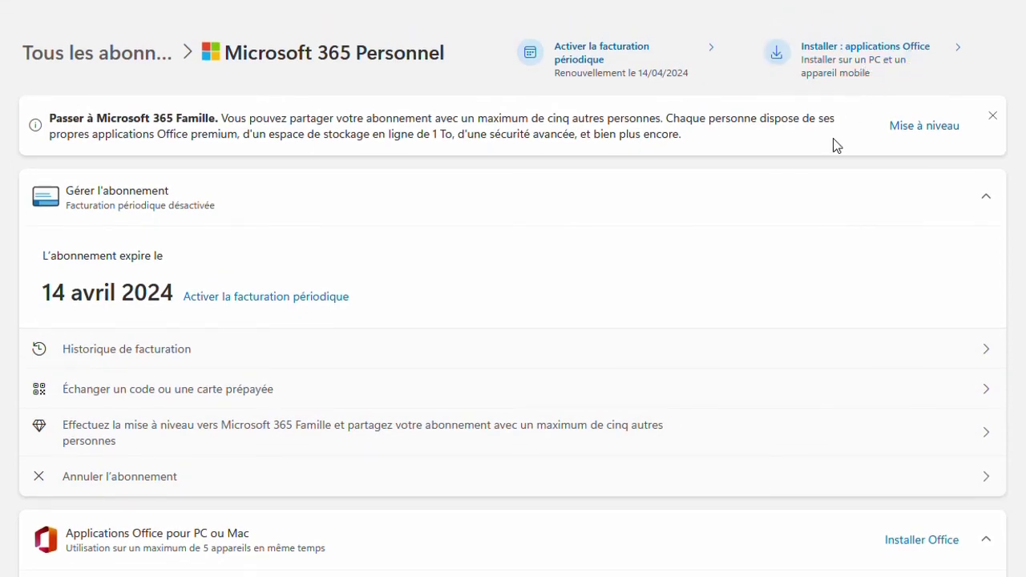
scroll(833, 143, down, 3)
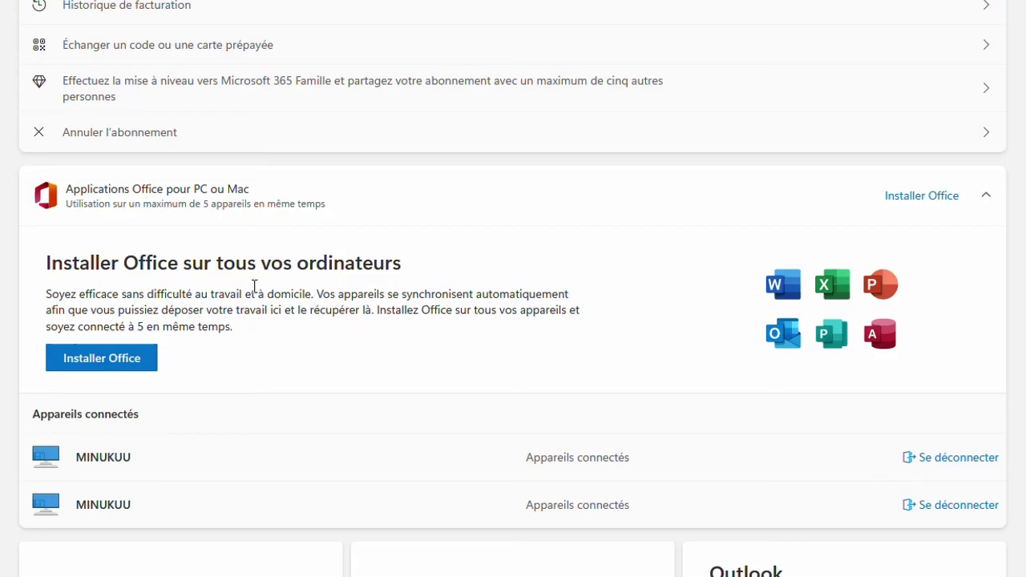
Step: Open the Installer Office download options and change the installer language from Français to English
click(120, 367)
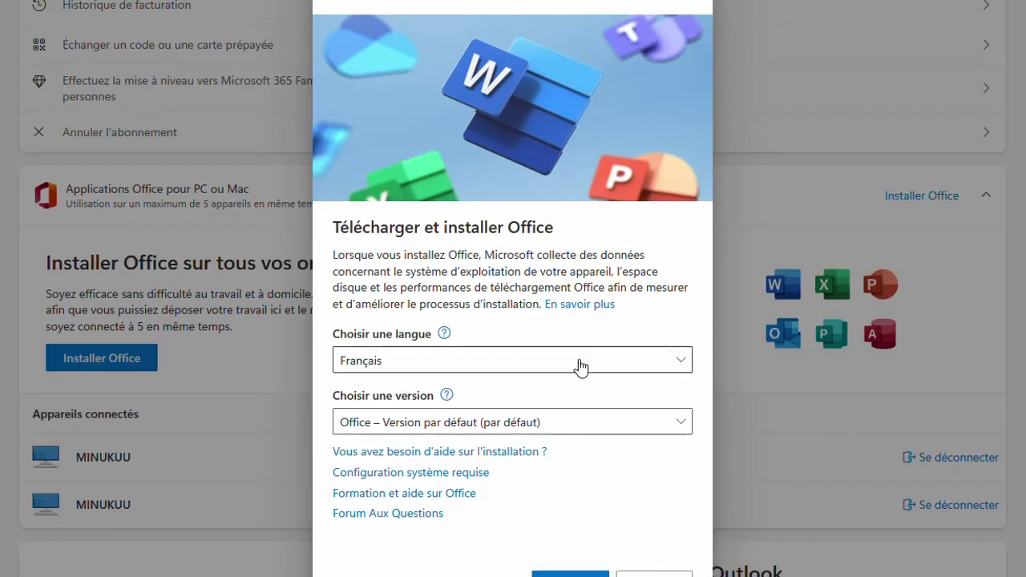
scroll(573, 370, down, 2)
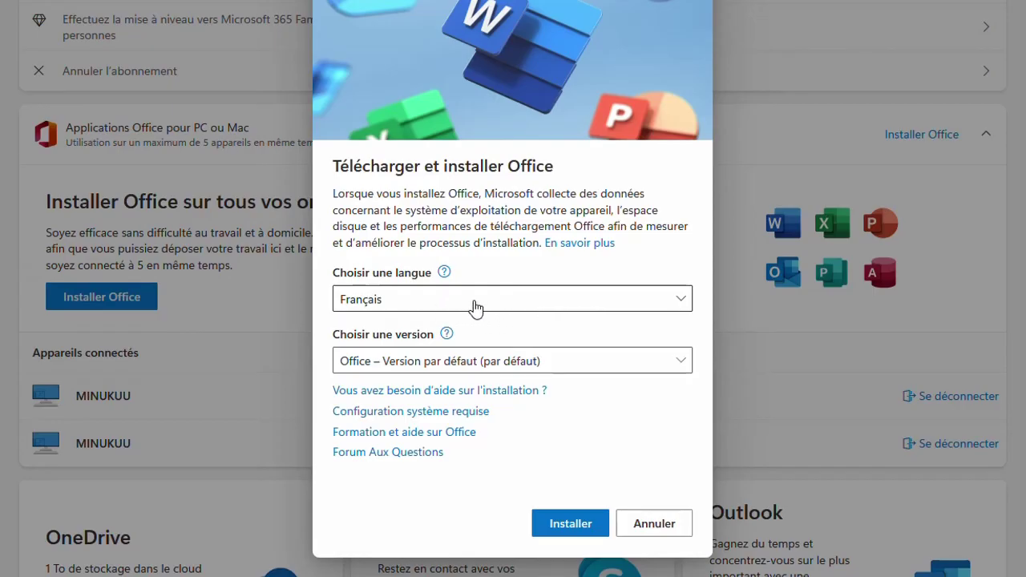
click(592, 308)
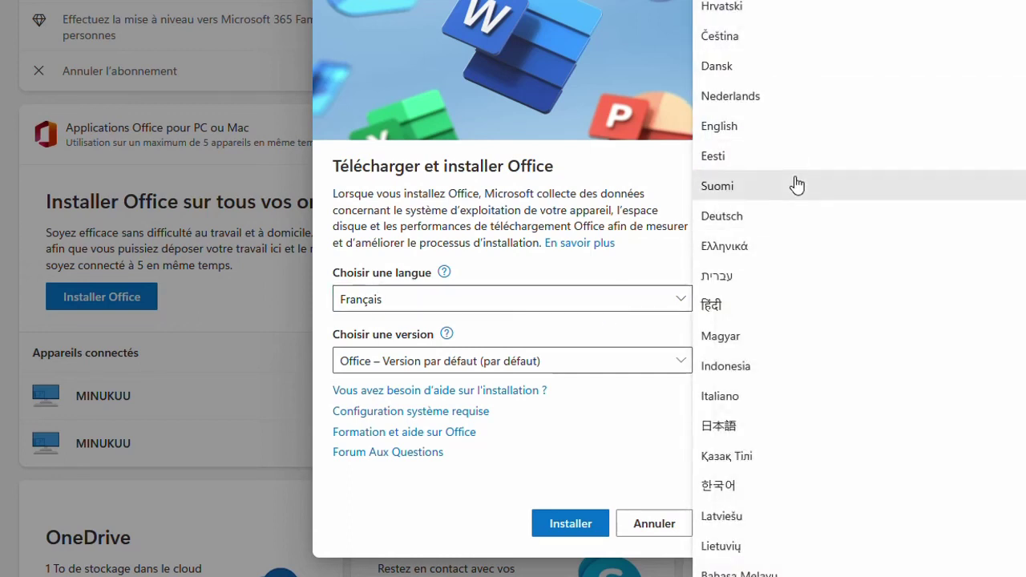
scroll(794, 185, down, 3)
scroll(796, 185, up, 2)
scroll(796, 185, up, 2)
scroll(796, 185, down, 2)
scroll(796, 185, up, 2)
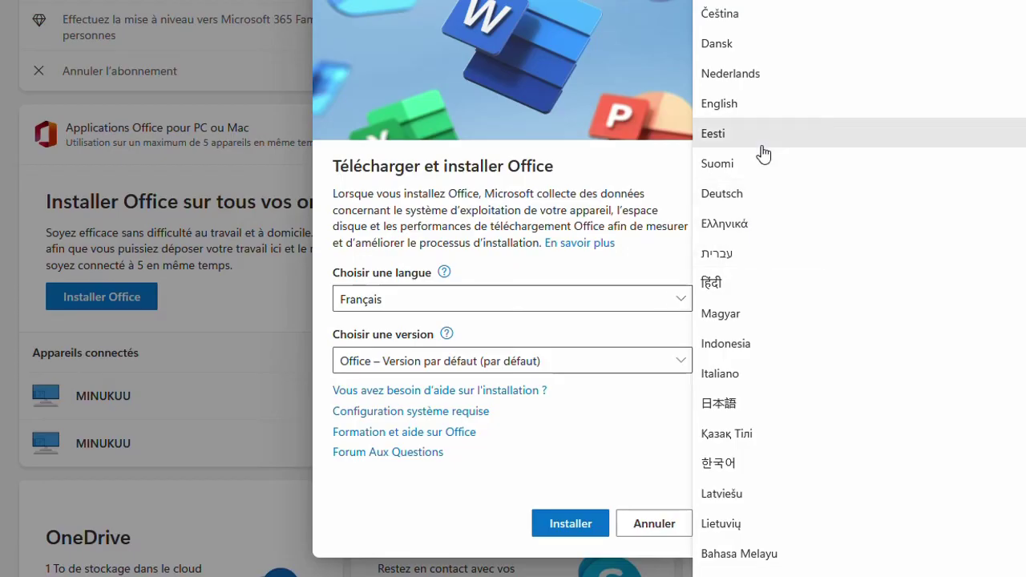
click(768, 108)
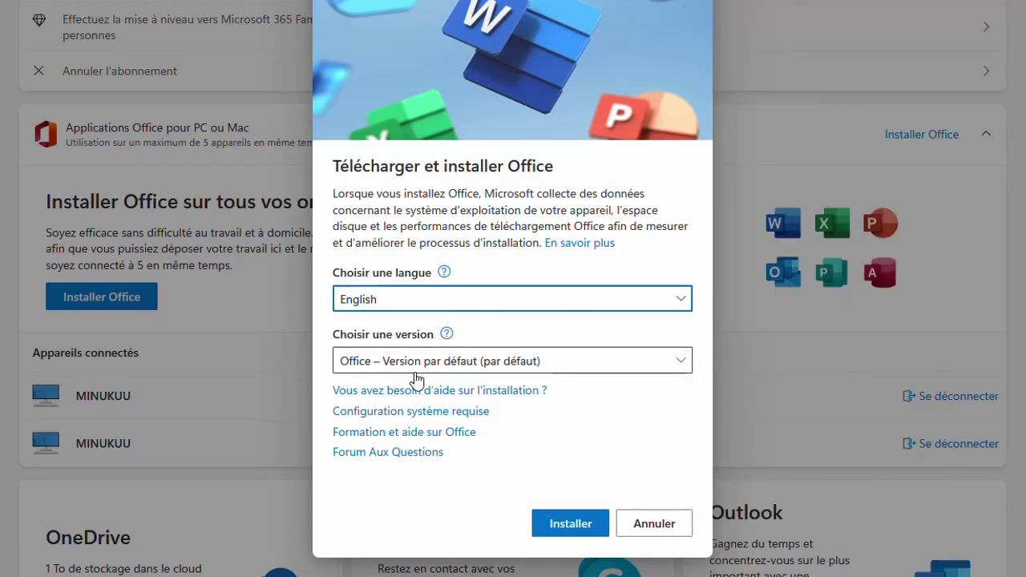
Step: Choose Office – 64 bits as the version and download the English OfficeSetup.exe installer
click(545, 365)
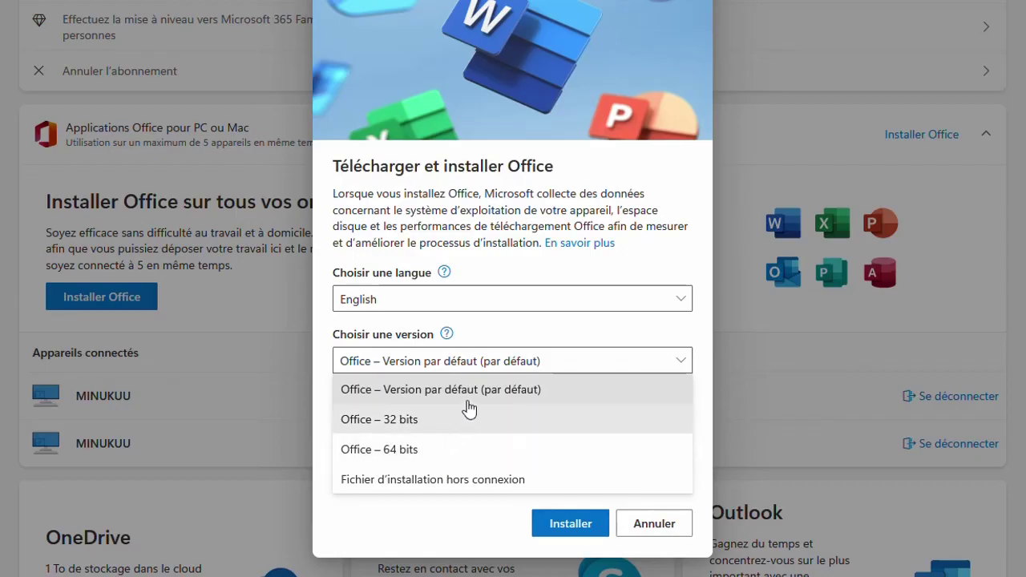
click(419, 453)
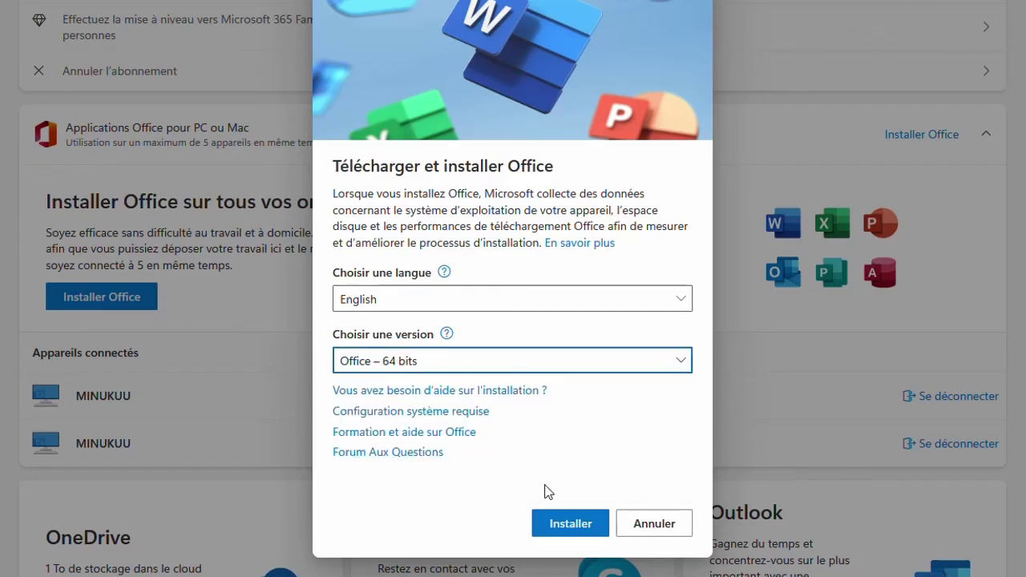
click(564, 536)
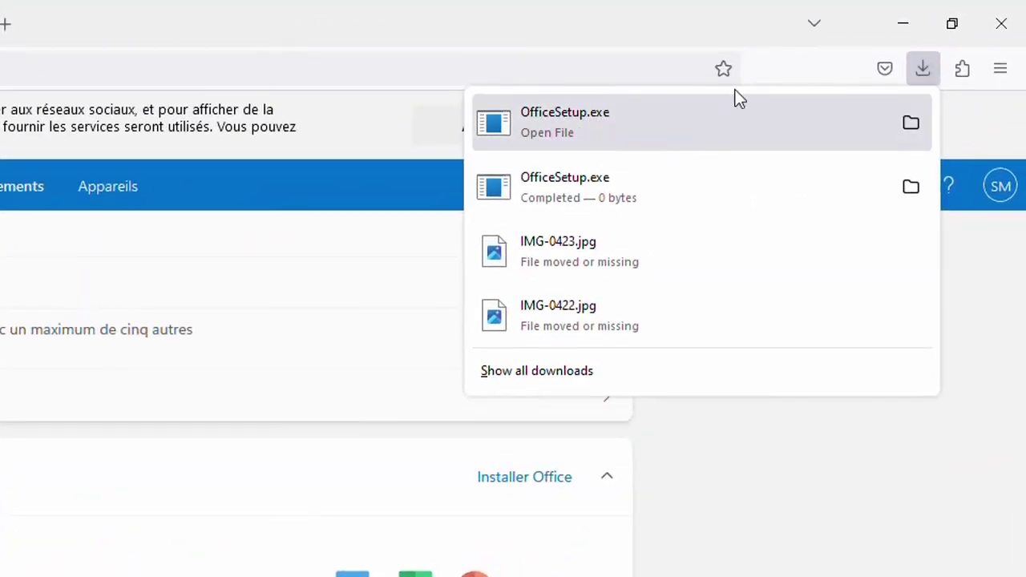
Step: Show the downloaded OfficeSetup.exe in the Downloads folder from Firefox's downloads panel
click(914, 125)
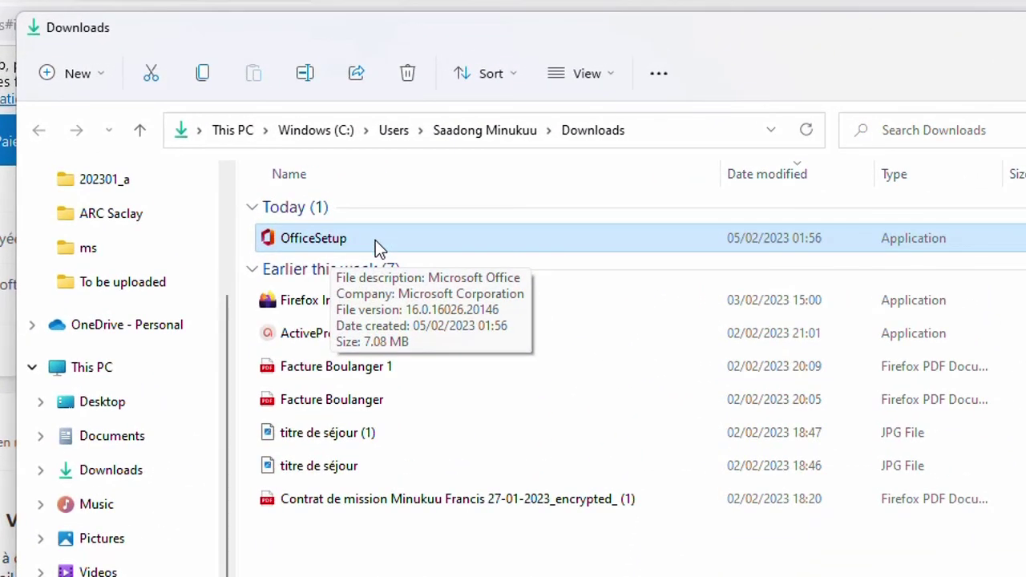
Step: Run OfficeSetup from the Downloads folder to start the Office installation
double_click(375, 240)
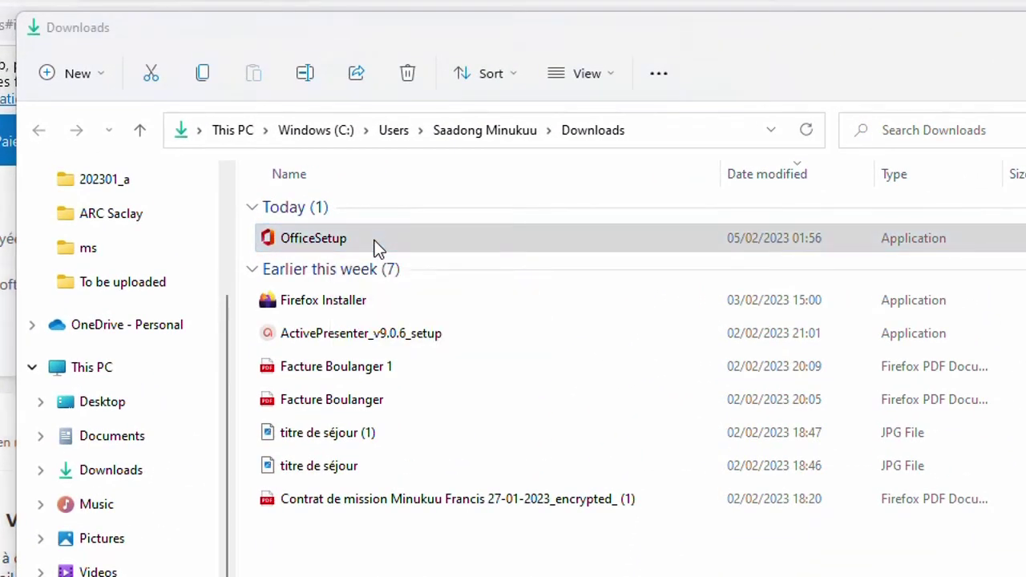